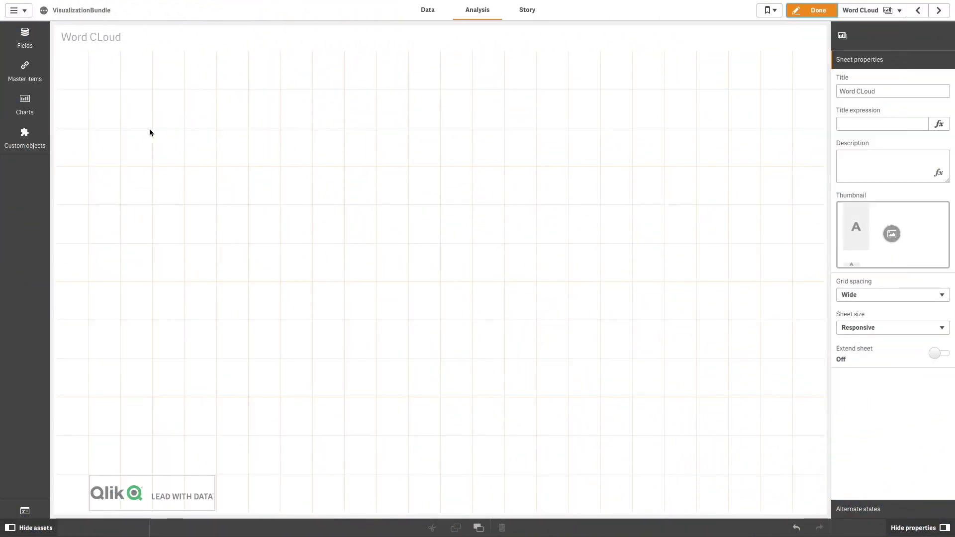
# - Place a Word cloud chart from the Qlik Visualization bundle onto the sheet
pyautogui.click(34, 145)
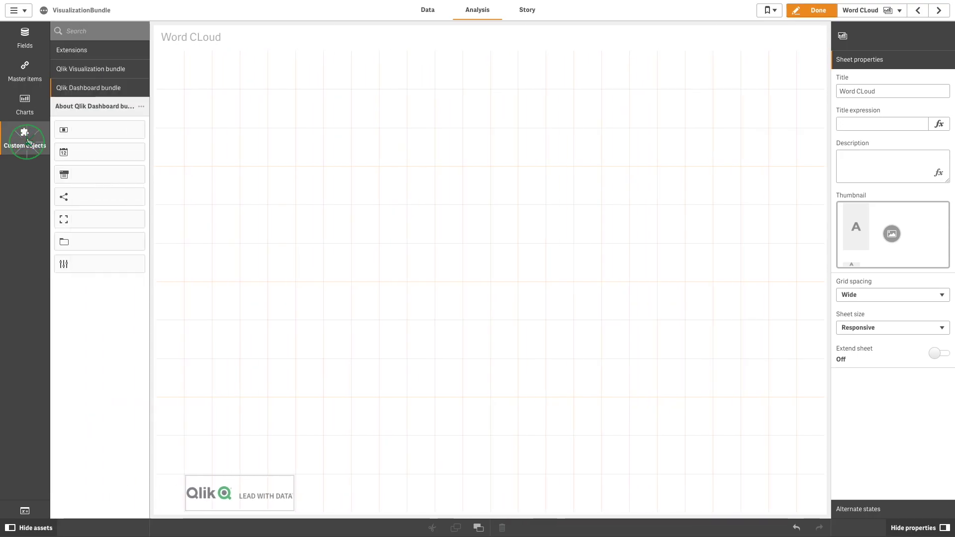
pyautogui.click(83, 69)
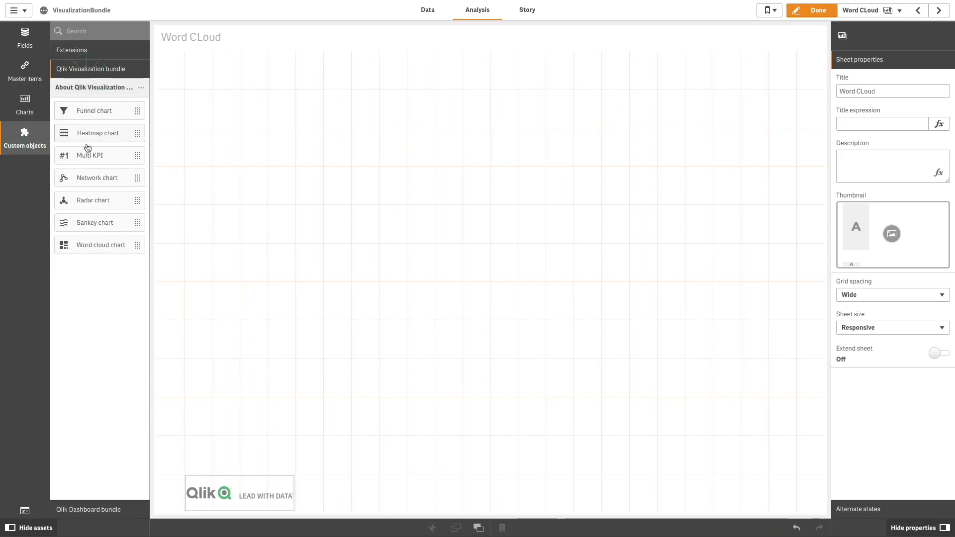
pyautogui.moveTo(91, 250); pyautogui.dragTo(256, 153)
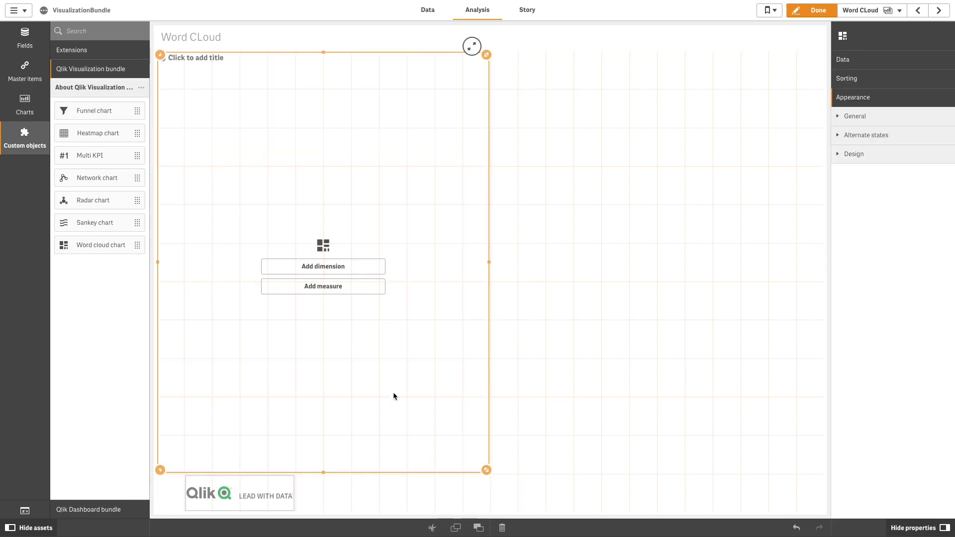
# - Use Customer as dimension and Sum of Sales as measure, then shrink the chart top-left
pyautogui.click(340, 269)
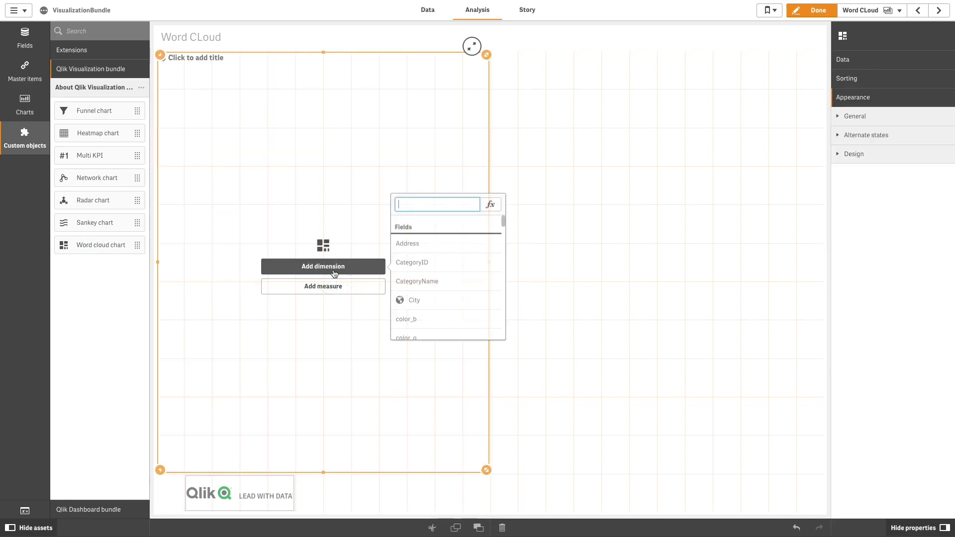
pyautogui.write('Custom')
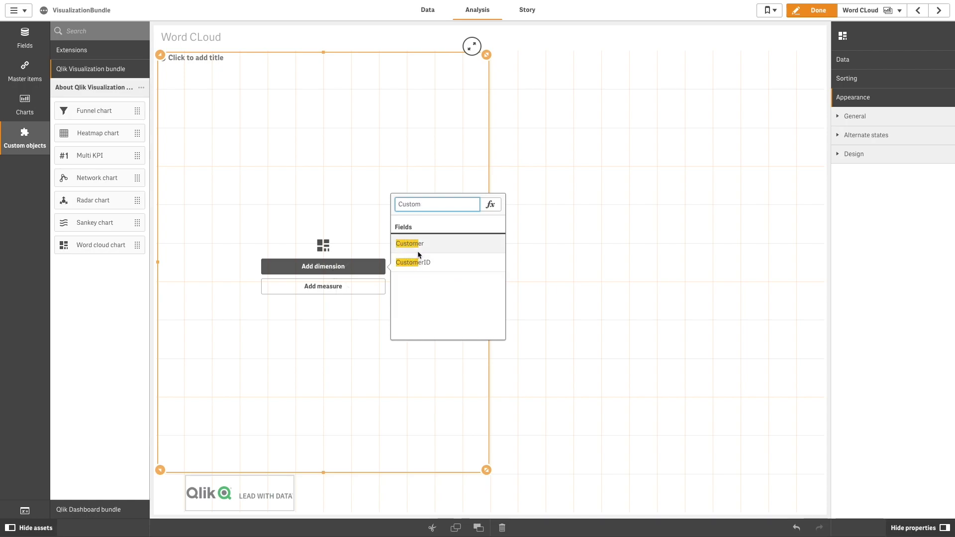
pyautogui.click(418, 245)
pyautogui.click(370, 282)
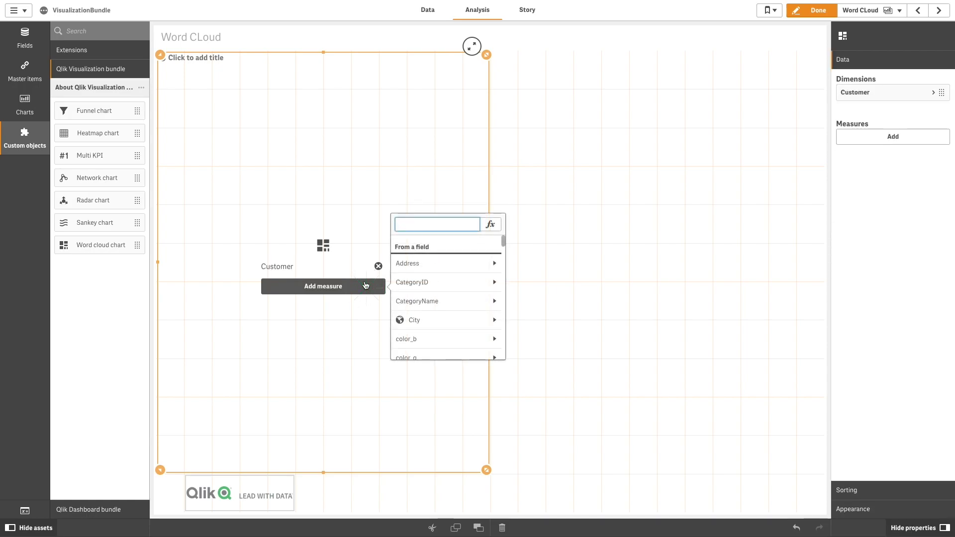
pyautogui.write('Sale')
pyautogui.click(425, 264)
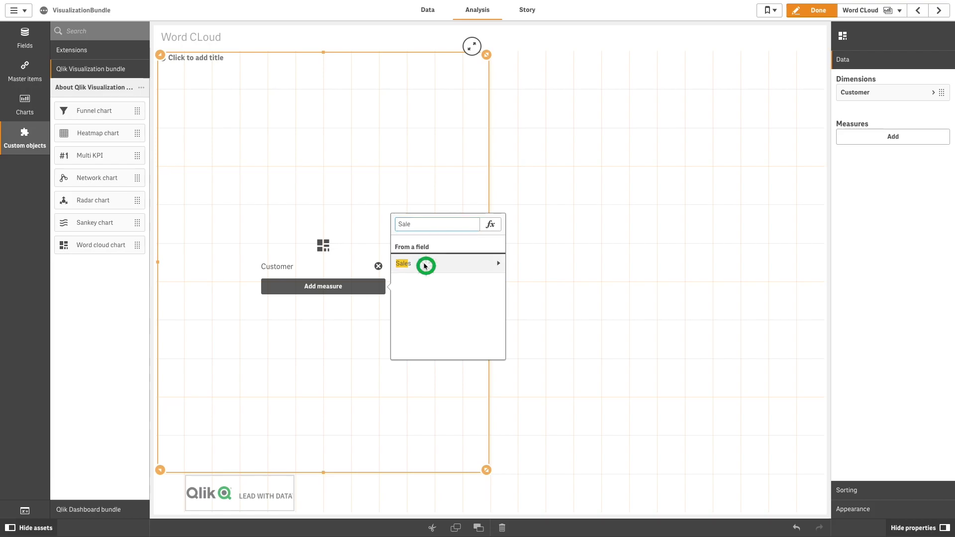
pyautogui.click(423, 259)
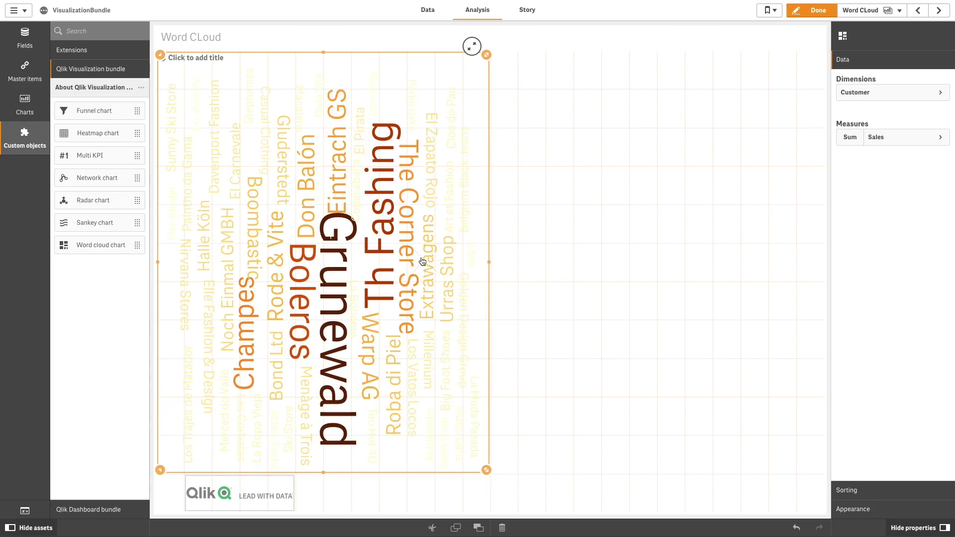
pyautogui.moveTo(487, 473); pyautogui.dragTo(432, 278)
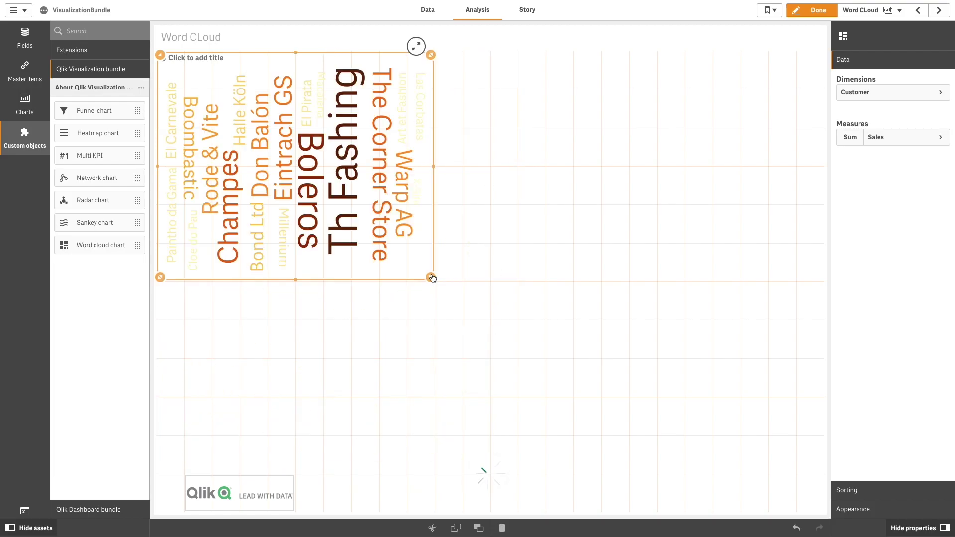
# - Set orientations and start/end angles to 0, maximum font size 150, and Qlik Sense Diverging colours
pyautogui.click(862, 509)
pyautogui.click(895, 157)
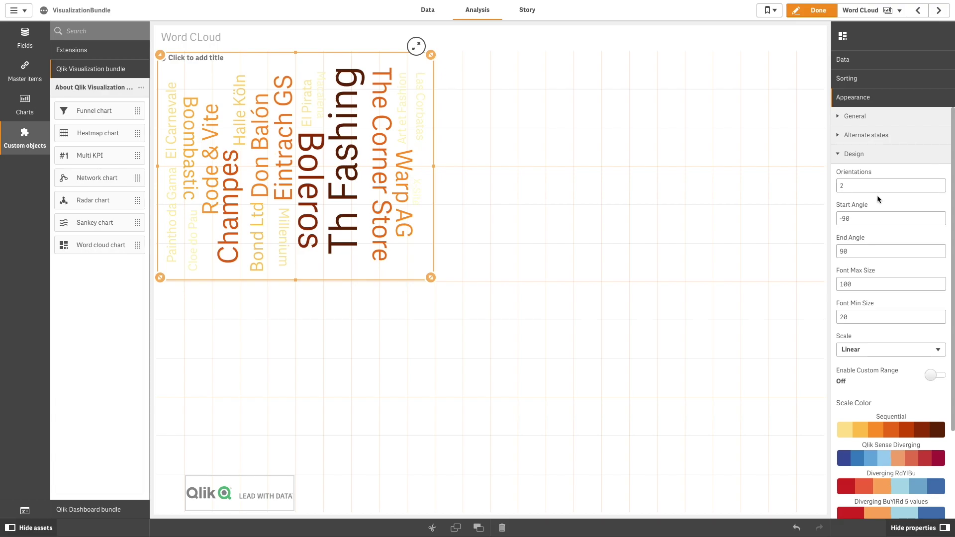
pyautogui.click(869, 187)
pyautogui.press('Tab')
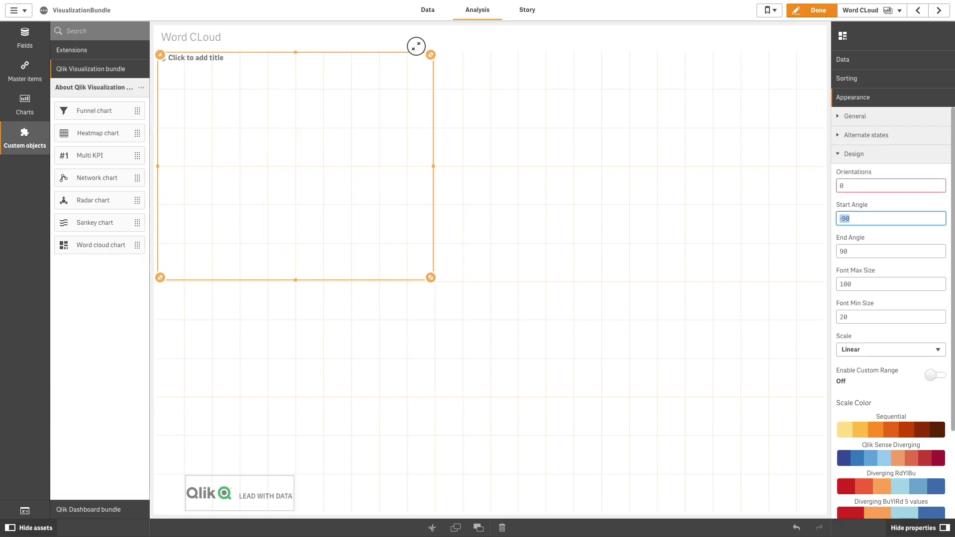
pyautogui.write('0')
pyautogui.press('Tab')
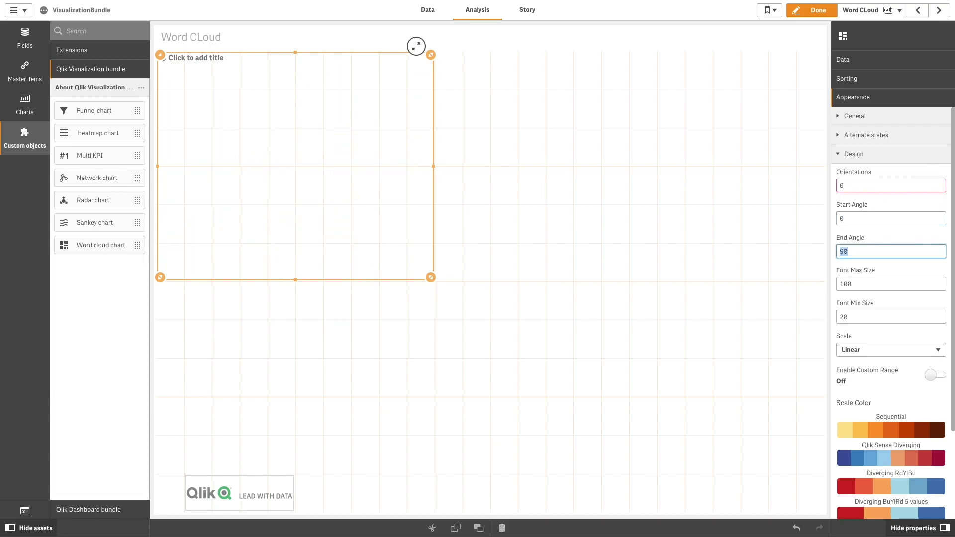
pyautogui.write('0')
pyautogui.press('Tab')
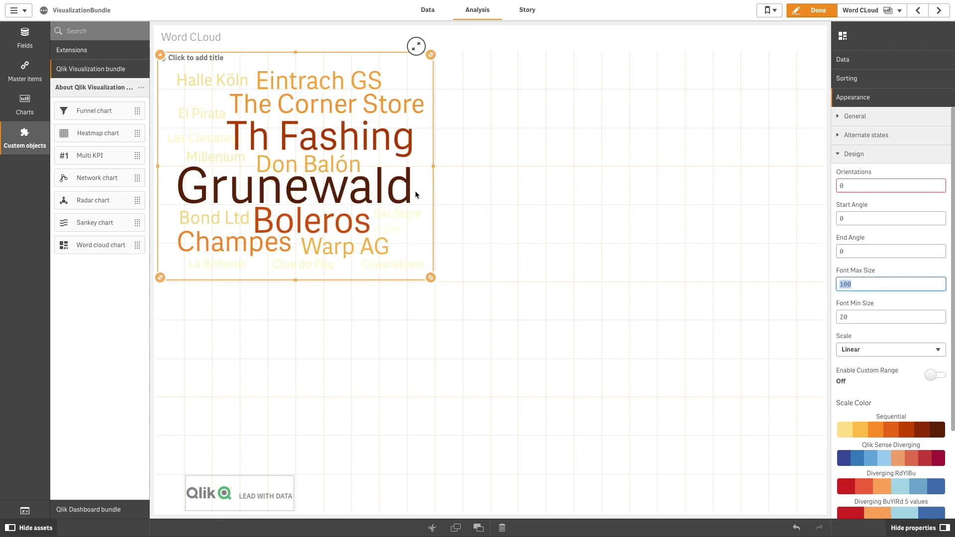
pyautogui.write('150')
pyautogui.press('Tab')
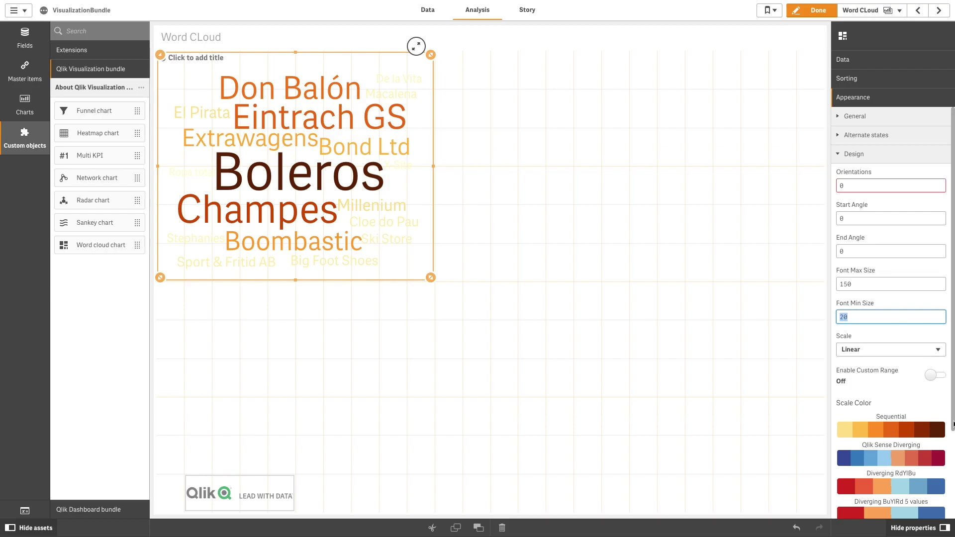
pyautogui.moveTo(954, 424); pyautogui.dragTo(951, 511)
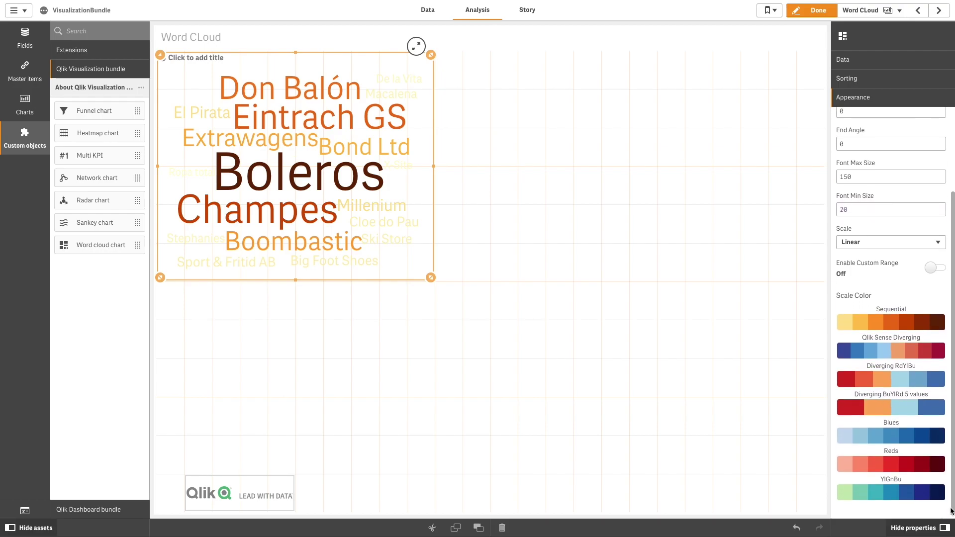
pyautogui.click(908, 345)
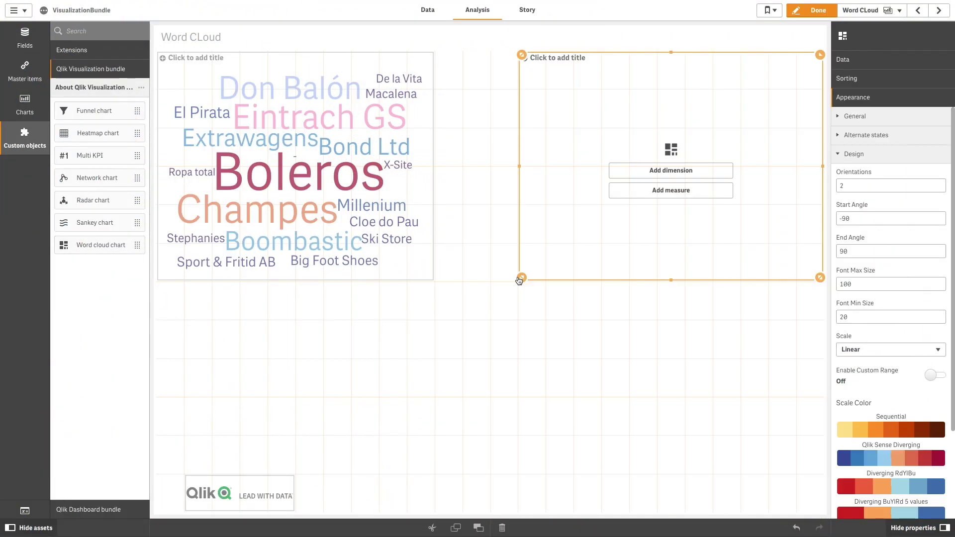
# - Give the second word cloud the City dimension and Sum of Sales measure
pyautogui.click(687, 173)
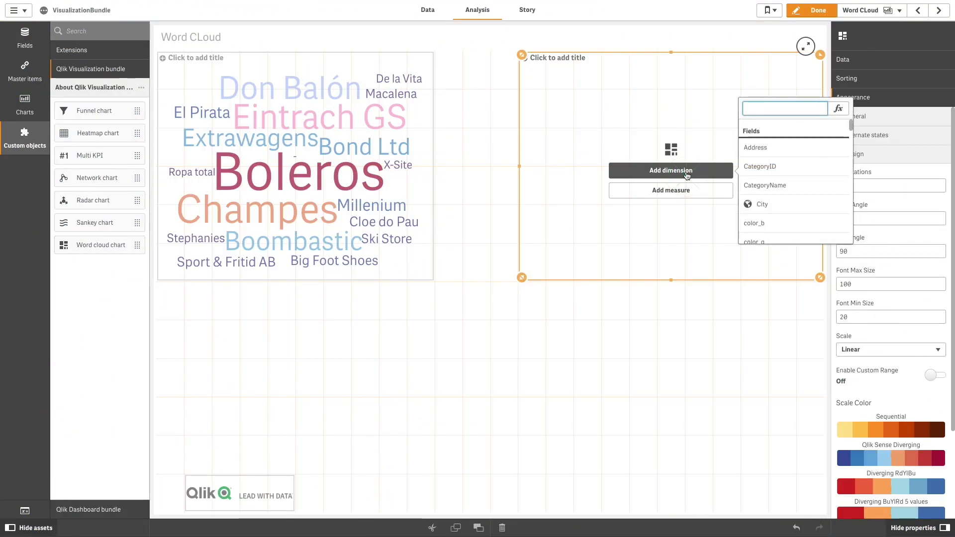
pyautogui.write('Cit')
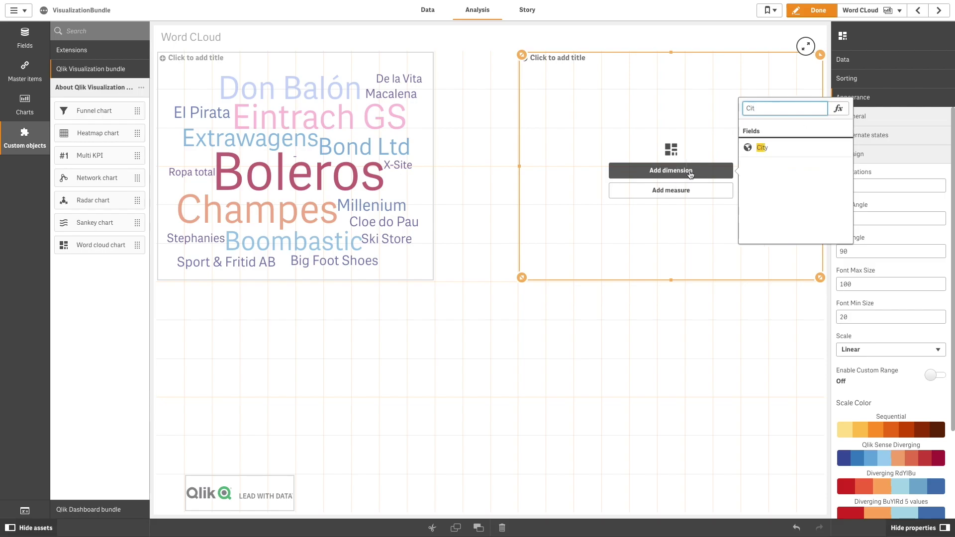
pyautogui.click(758, 149)
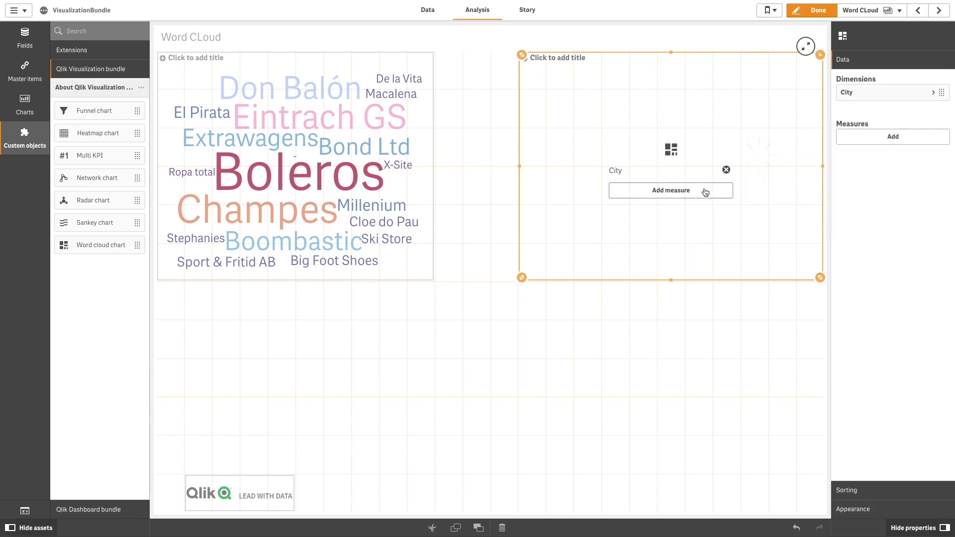
pyautogui.click(705, 190)
pyautogui.write('Sales')
pyautogui.click(765, 169)
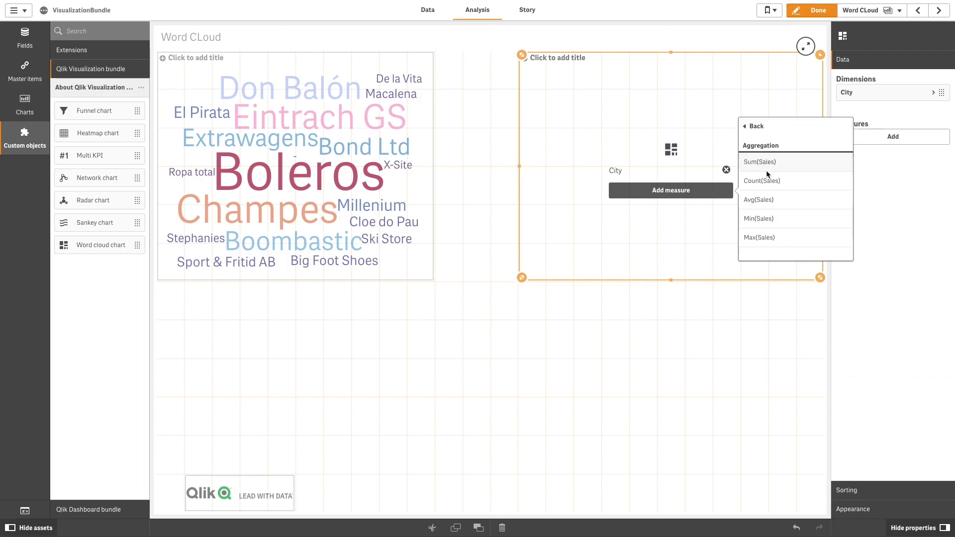
pyautogui.click(762, 162)
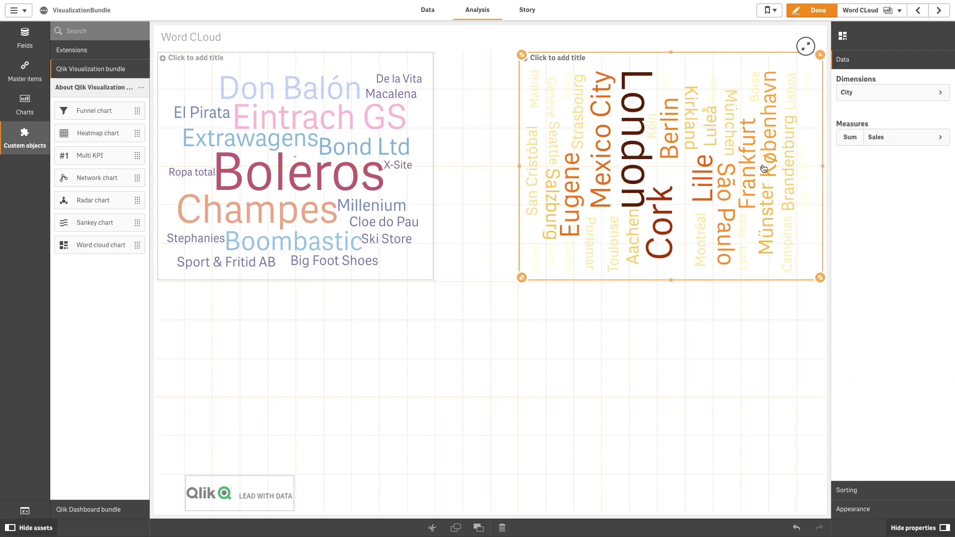
# - Set the second word cloud's start and end angles to 0
pyautogui.click(854, 510)
pyautogui.click(917, 219)
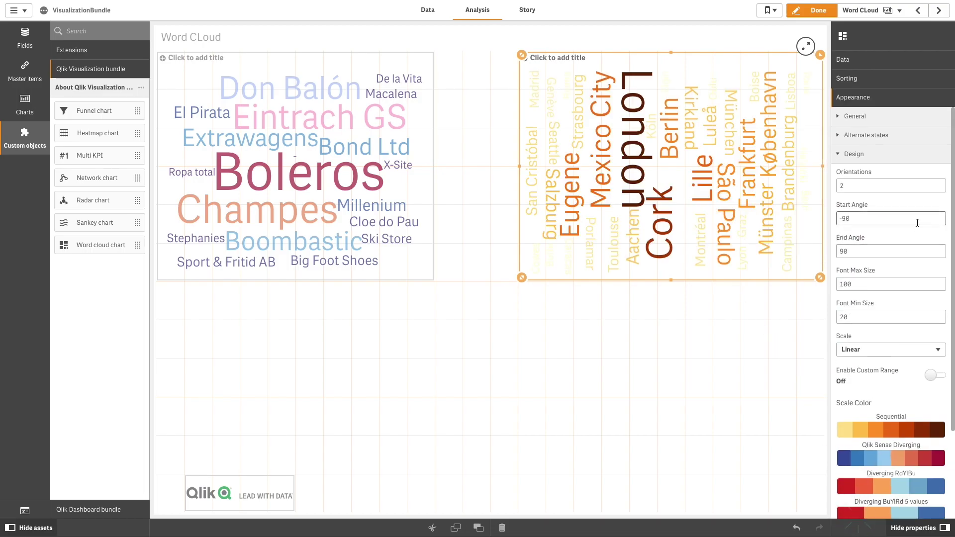
pyautogui.moveTo(918, 223); pyautogui.dragTo(826, 226)
pyautogui.write('0')
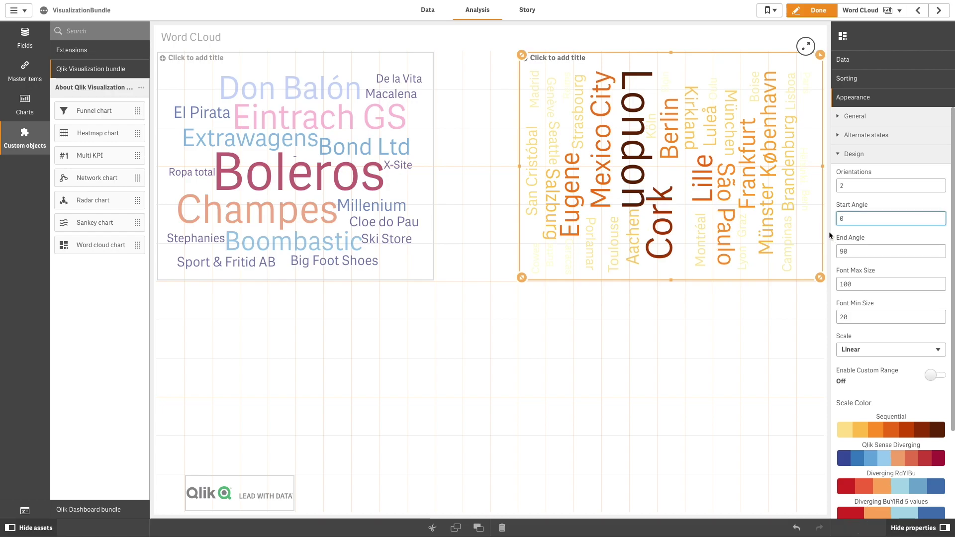
pyautogui.press('Tab')
pyautogui.write('0')
pyautogui.press('Tab')
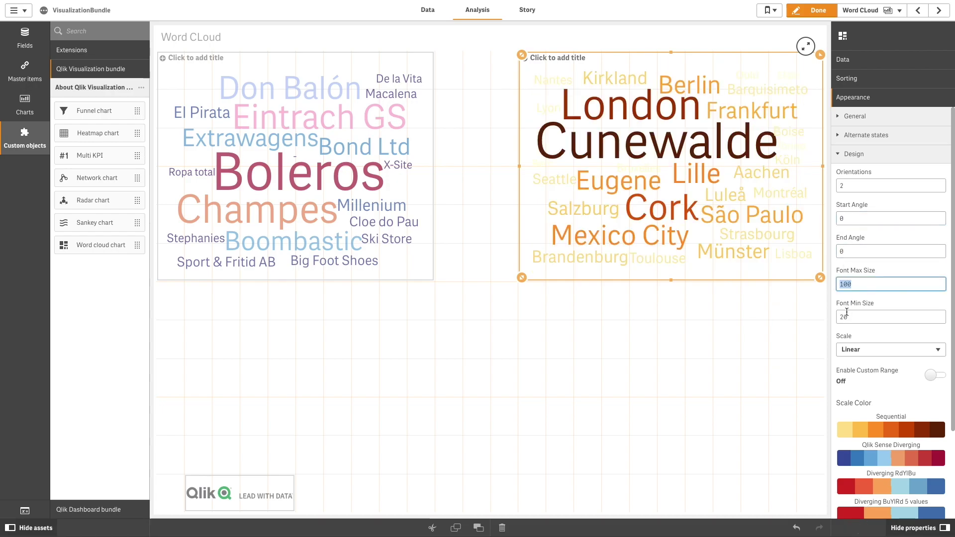
# - Enable a custom colour range starting at dark red #aa3c23
pyautogui.click(932, 376)
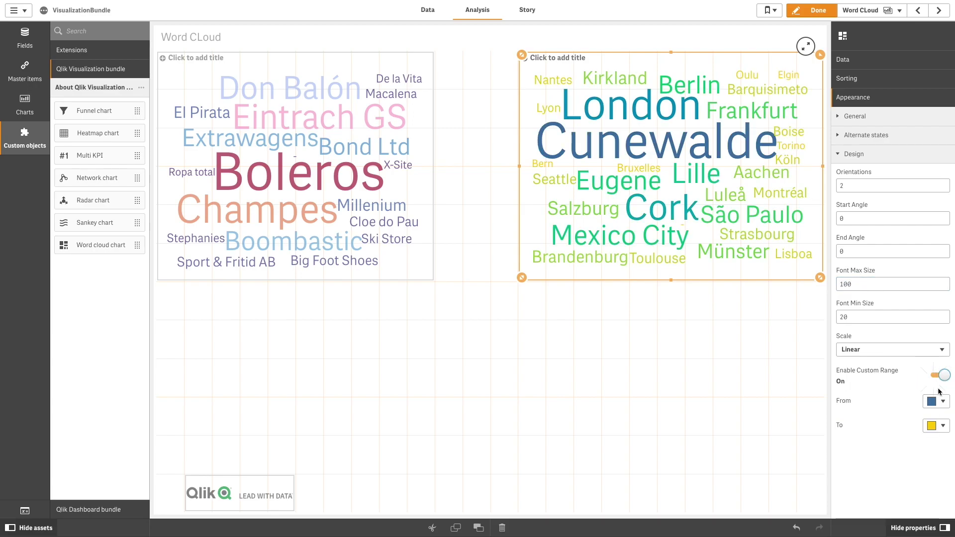
pyautogui.click(938, 402)
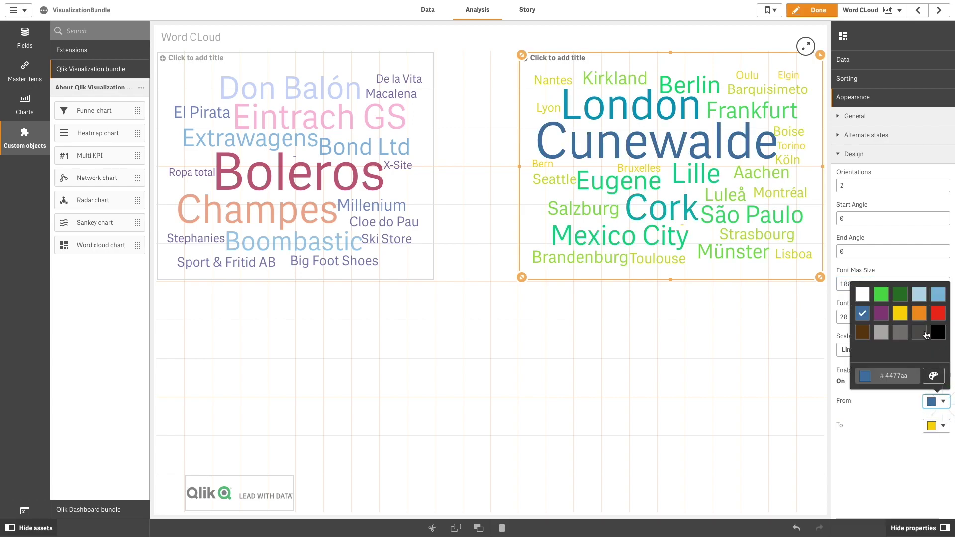
pyautogui.click(933, 376)
pyautogui.moveTo(898, 323); pyautogui.dragTo(924, 311)
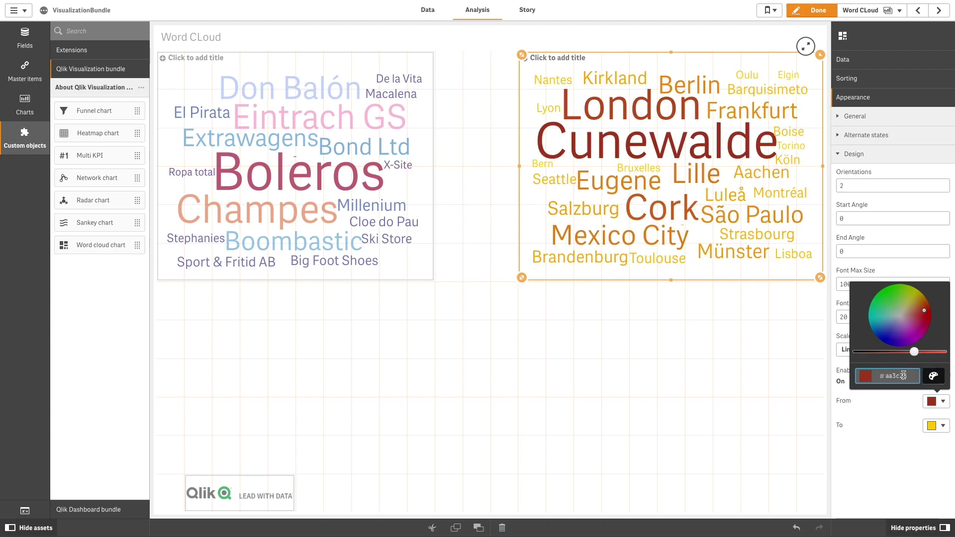
# - Set the custom range's end colour to cyan #8fffe6
pyautogui.click(933, 426)
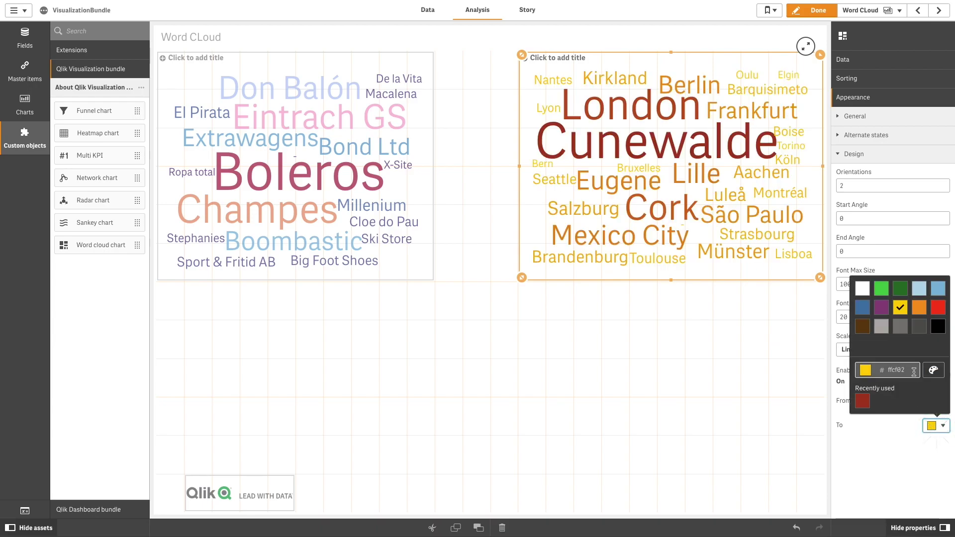
pyautogui.click(933, 371)
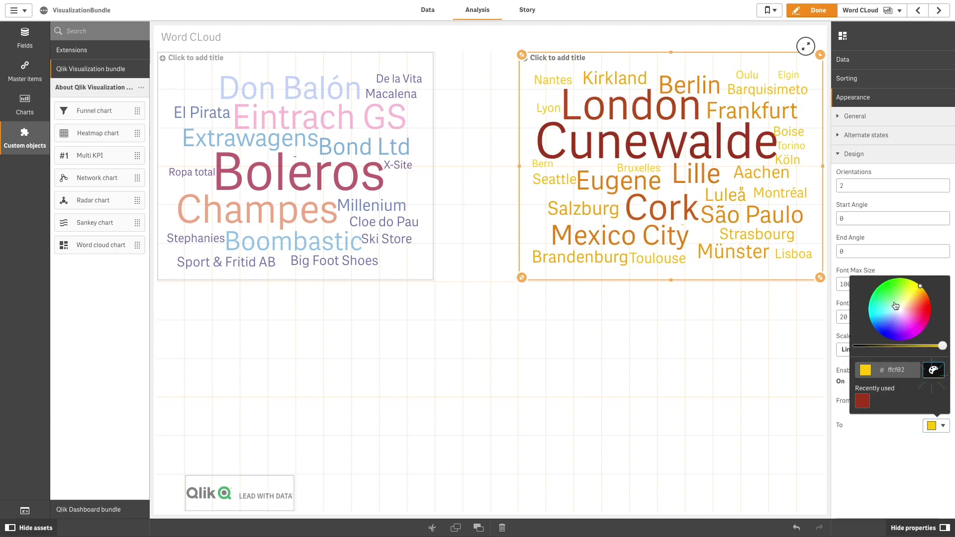
pyautogui.moveTo(895, 306); pyautogui.dragTo(884, 315)
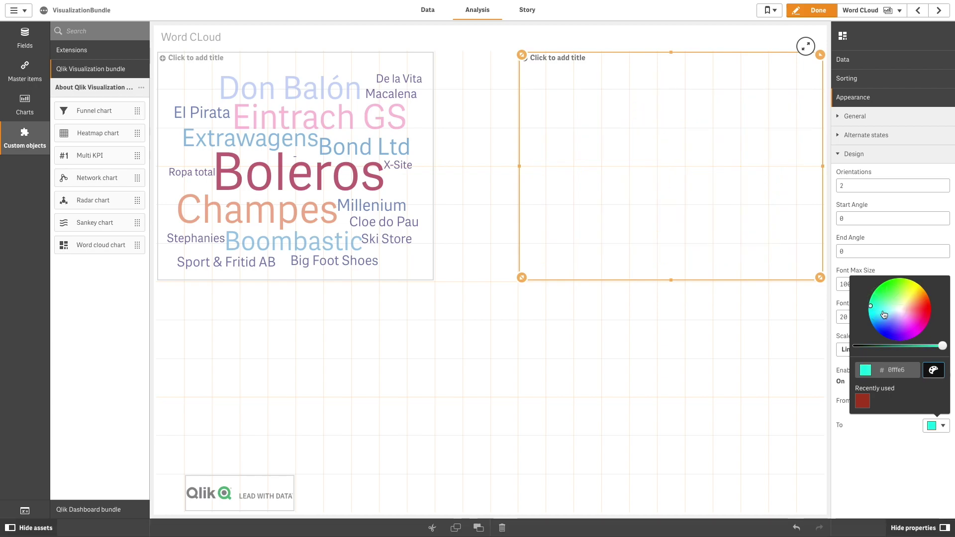
pyautogui.click(894, 436)
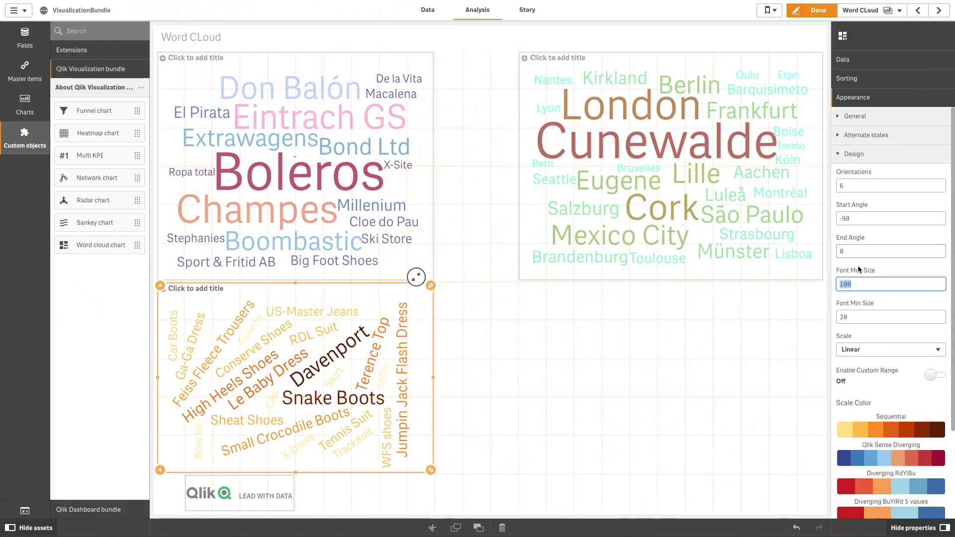
pyautogui.write('80')
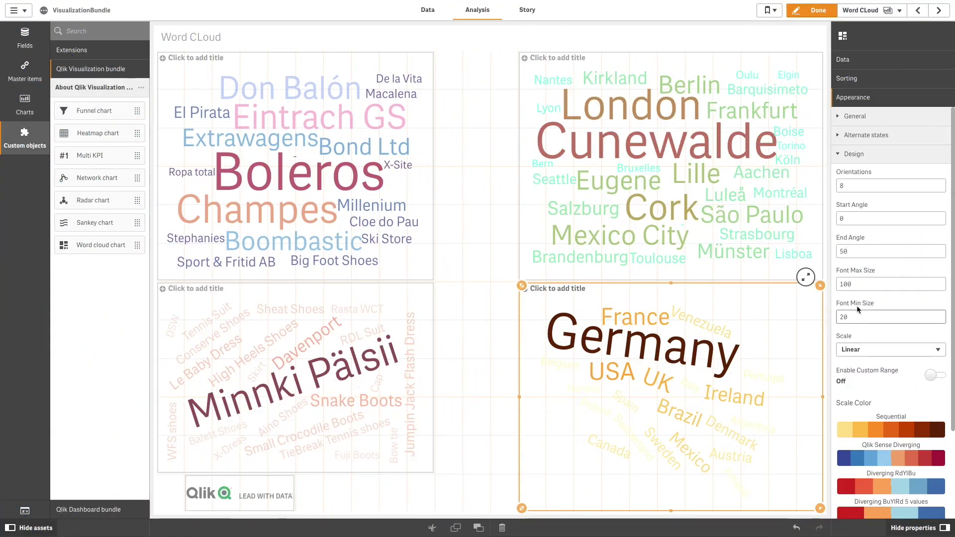
# - Give the country word cloud a maximum font size of 200 and the Diverging RdYlBu scale
pyautogui.doubleClick(854, 285)
pyautogui.write('200')
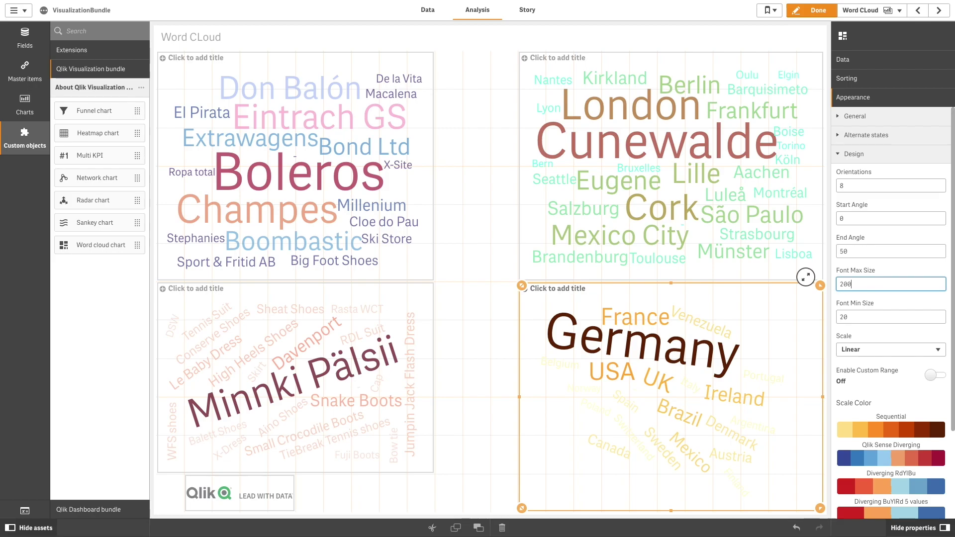
pyautogui.press('Return')
pyautogui.click(779, 366)
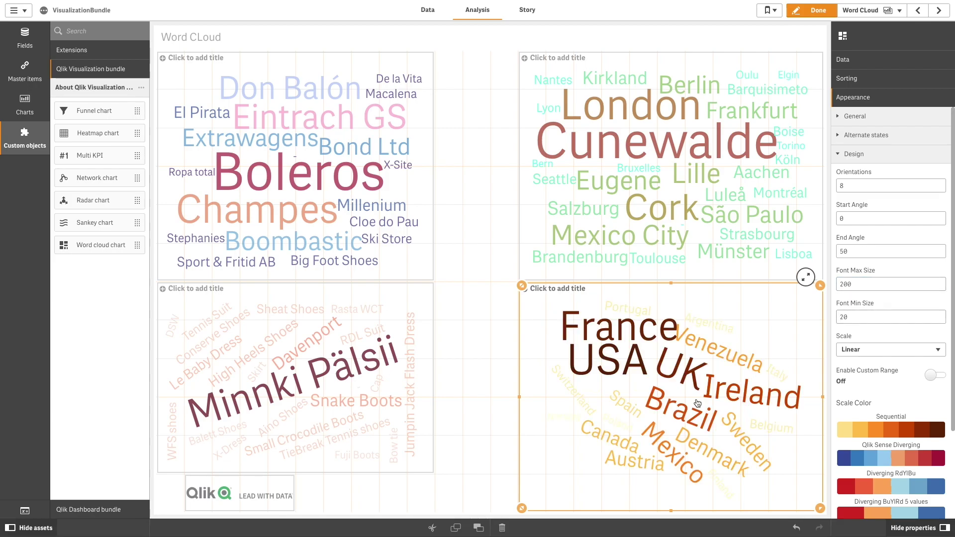
pyautogui.click(881, 486)
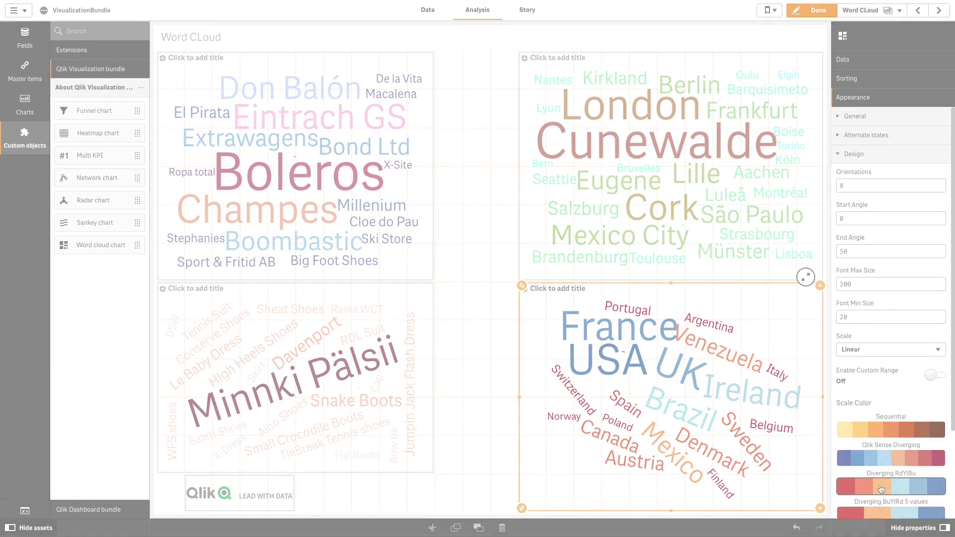